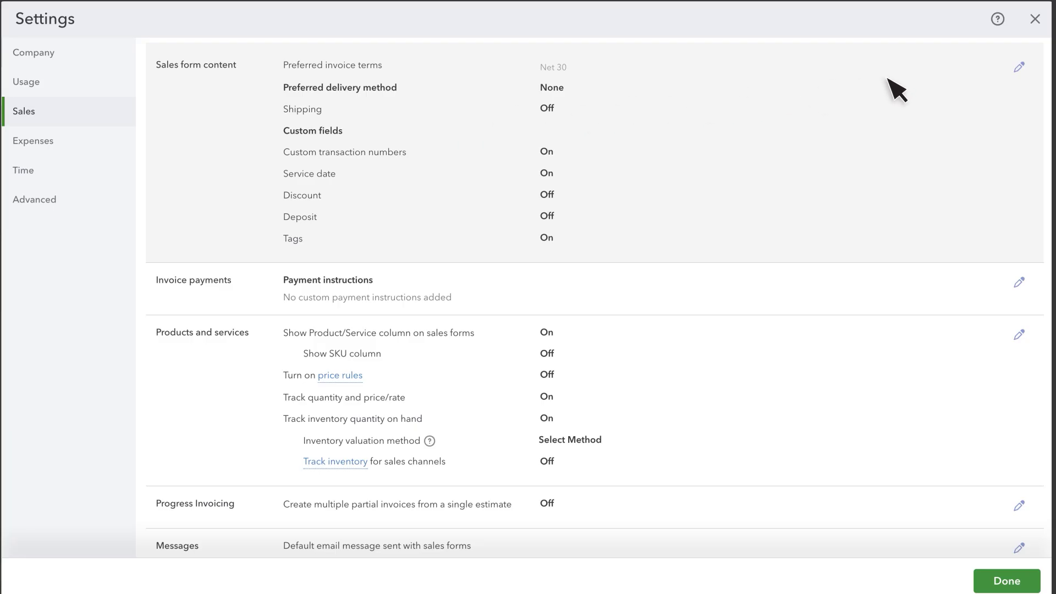
Step: Turn on Shipping in the sales form content, keep Net 30 terms and None as the delivery method, and save
left_click(1019, 67)
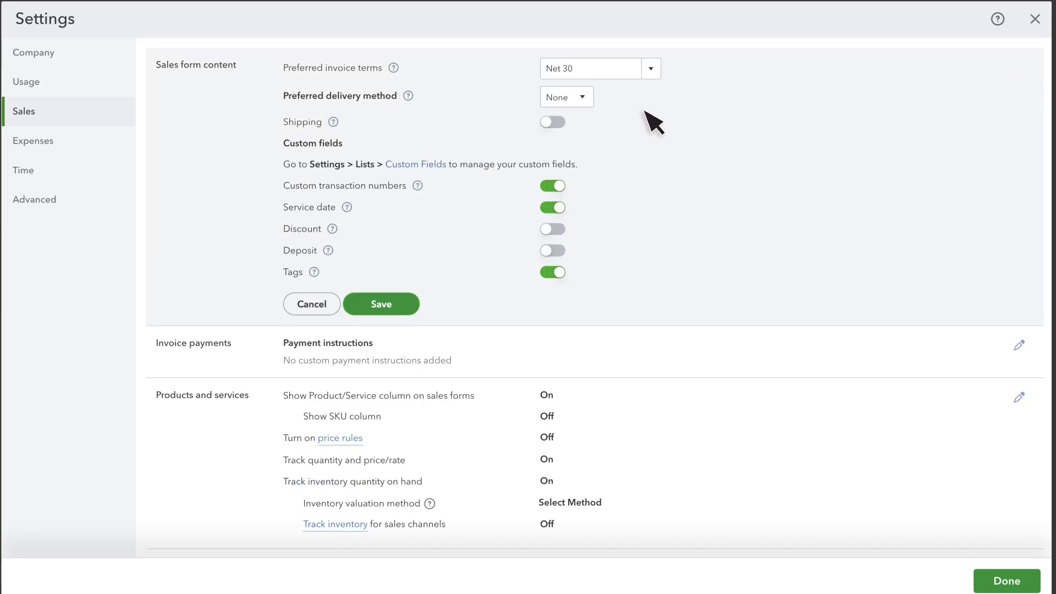
left_click(548, 122)
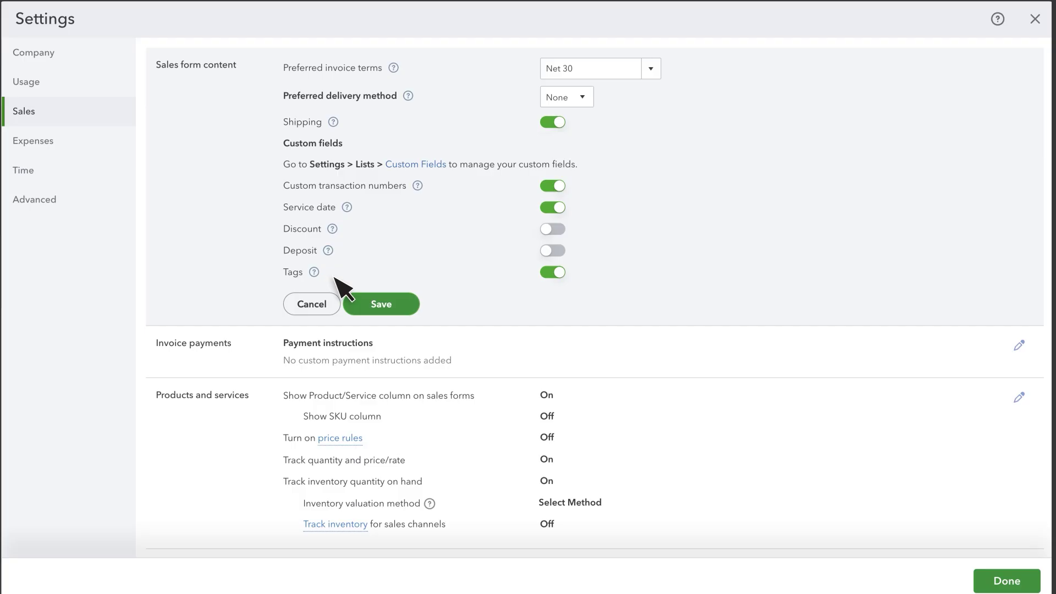
left_click(651, 69)
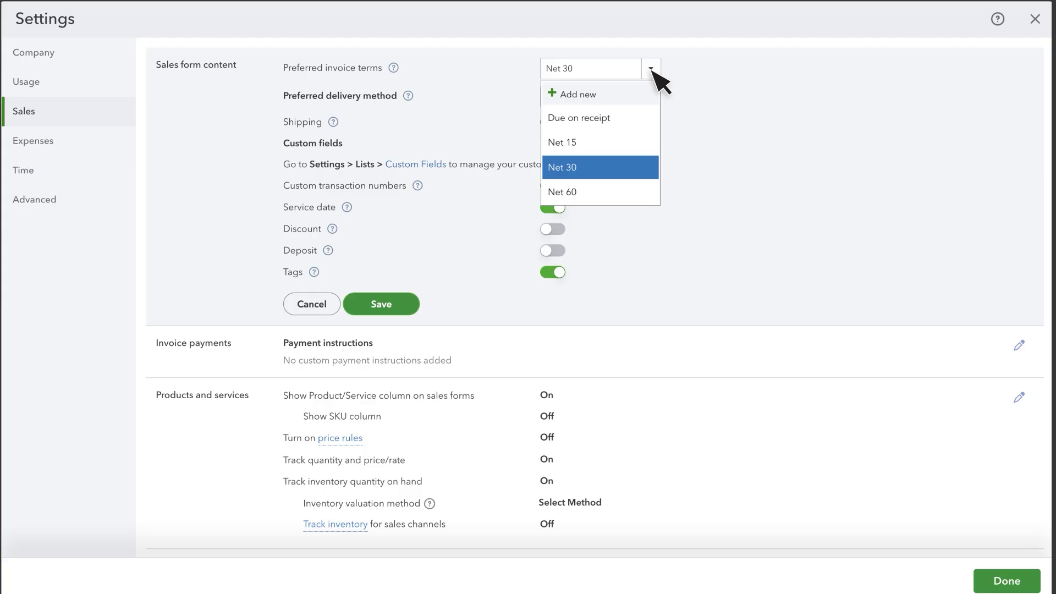
left_click(652, 70)
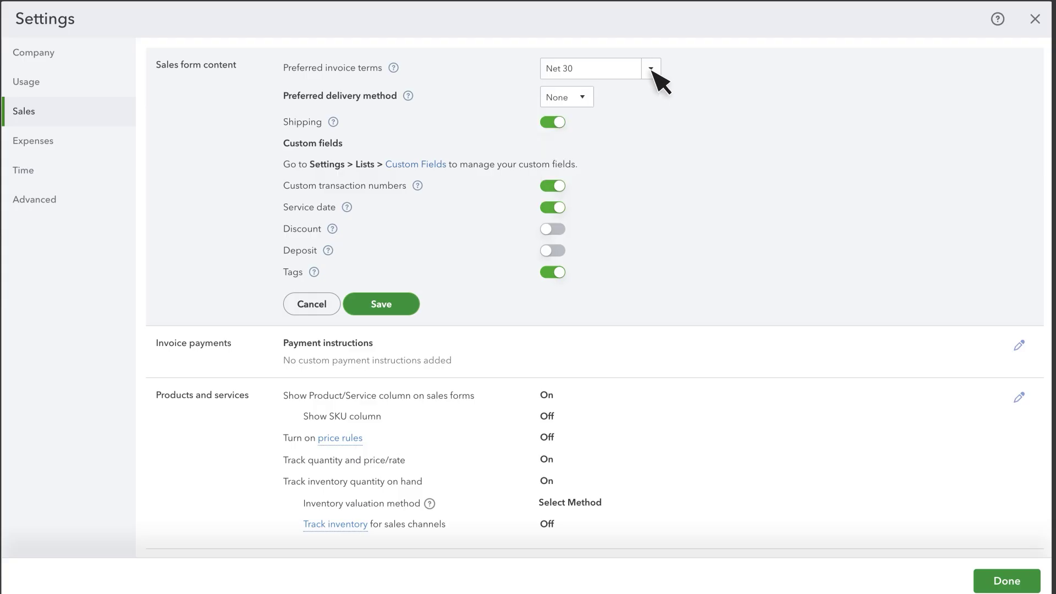
left_click(584, 97)
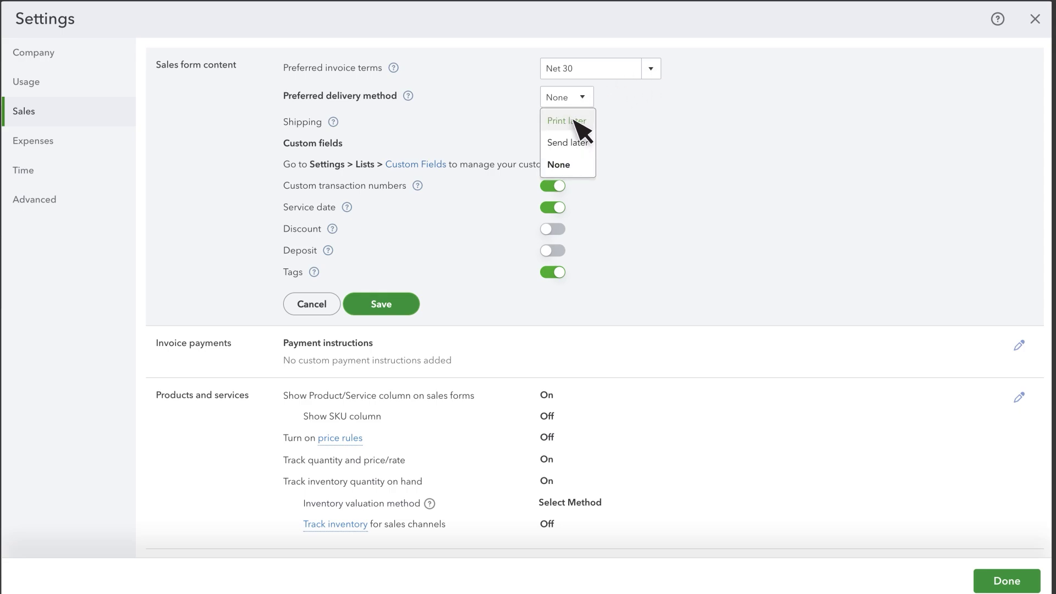
left_click(569, 162)
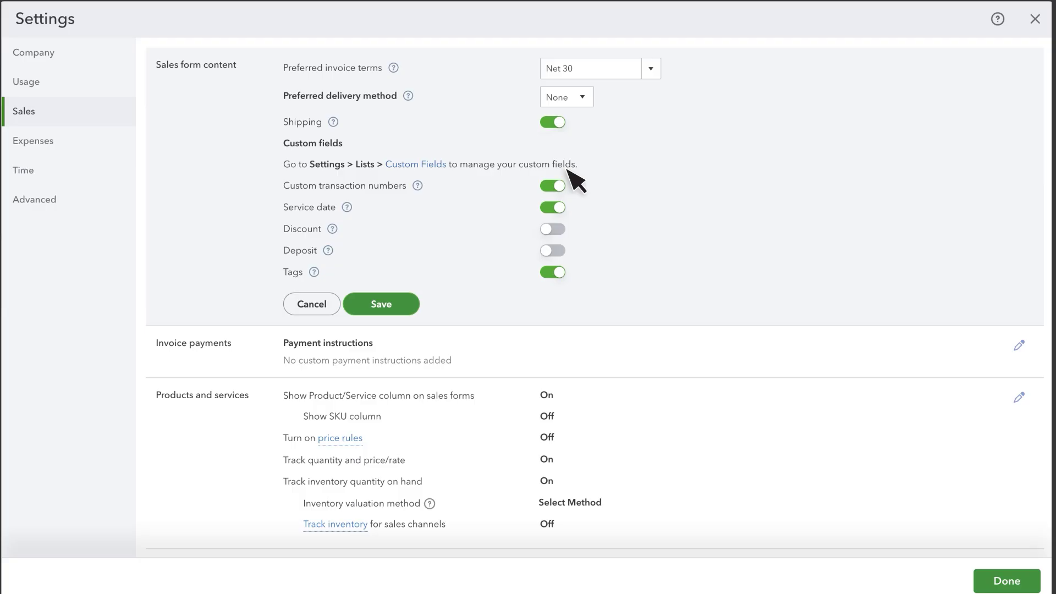
left_click(389, 304)
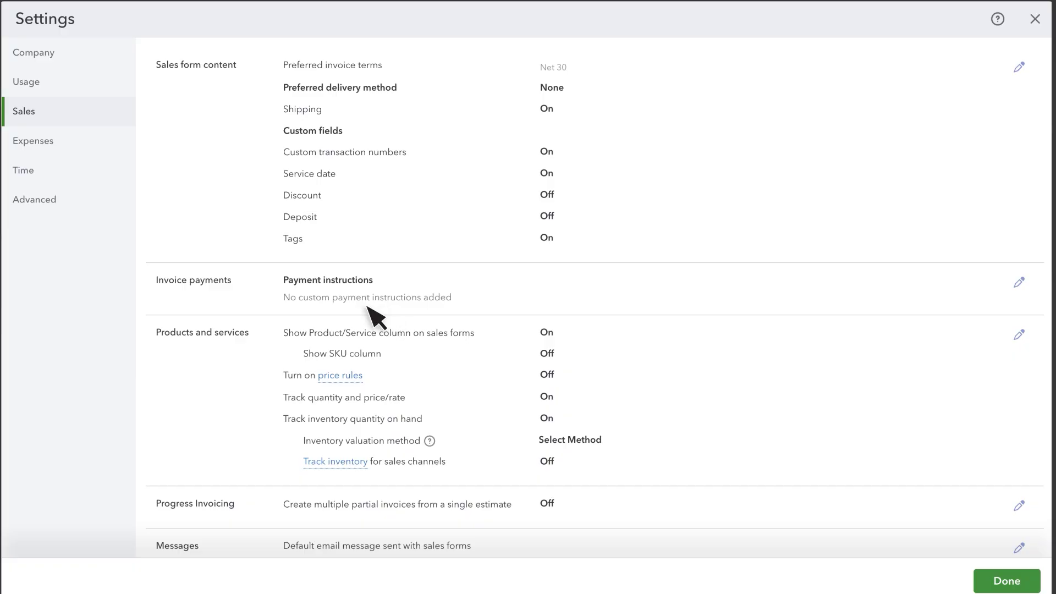
Step: Save the invoice payment instructions left blank, and turn on the SKU column under Products and services and save
left_click(375, 283)
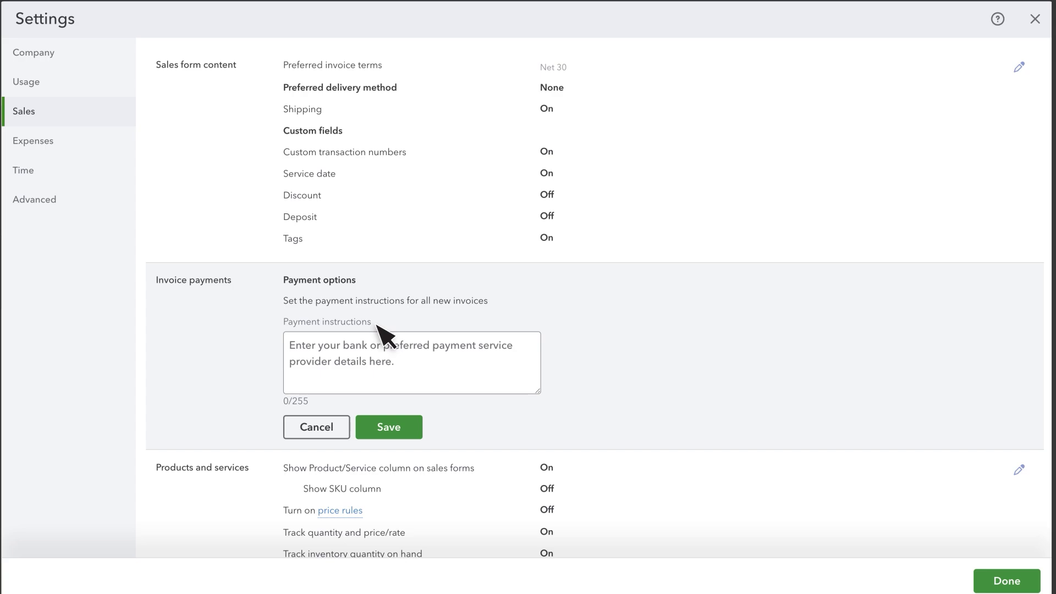
left_click(390, 428)
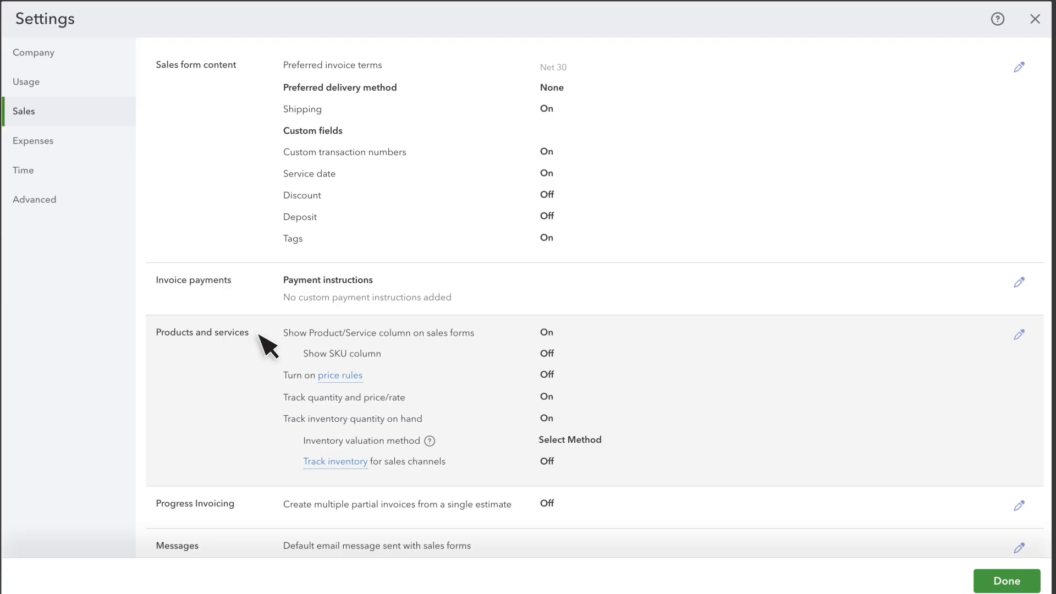
left_click(260, 334)
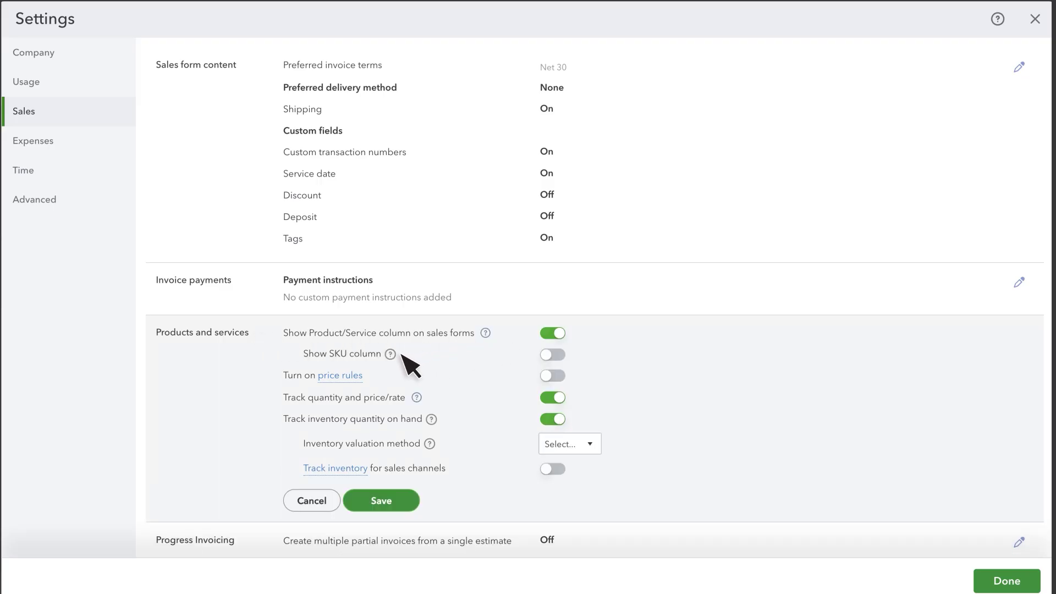
left_click(550, 355)
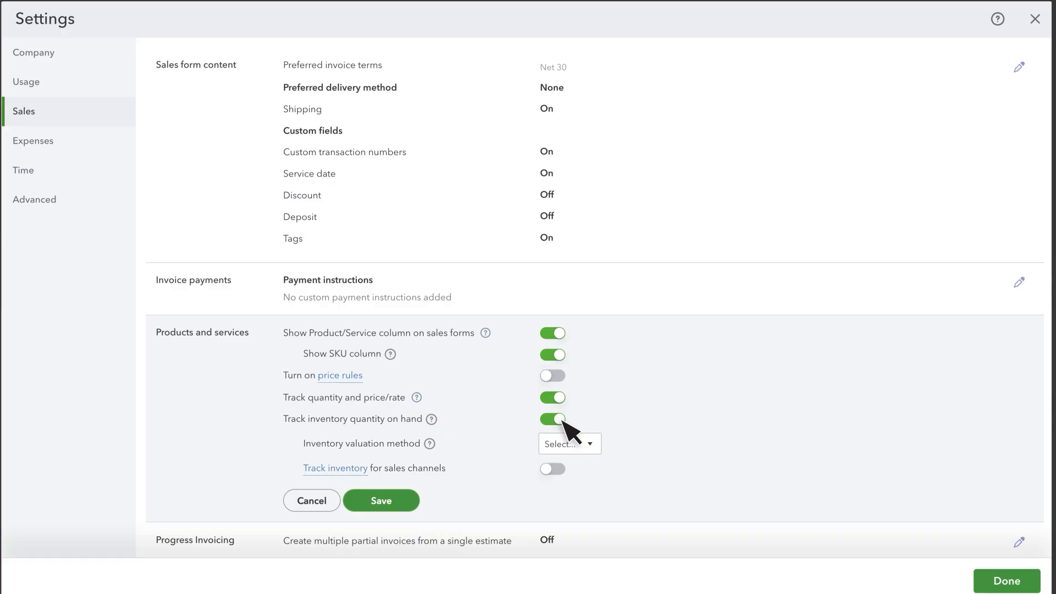
left_click(389, 501)
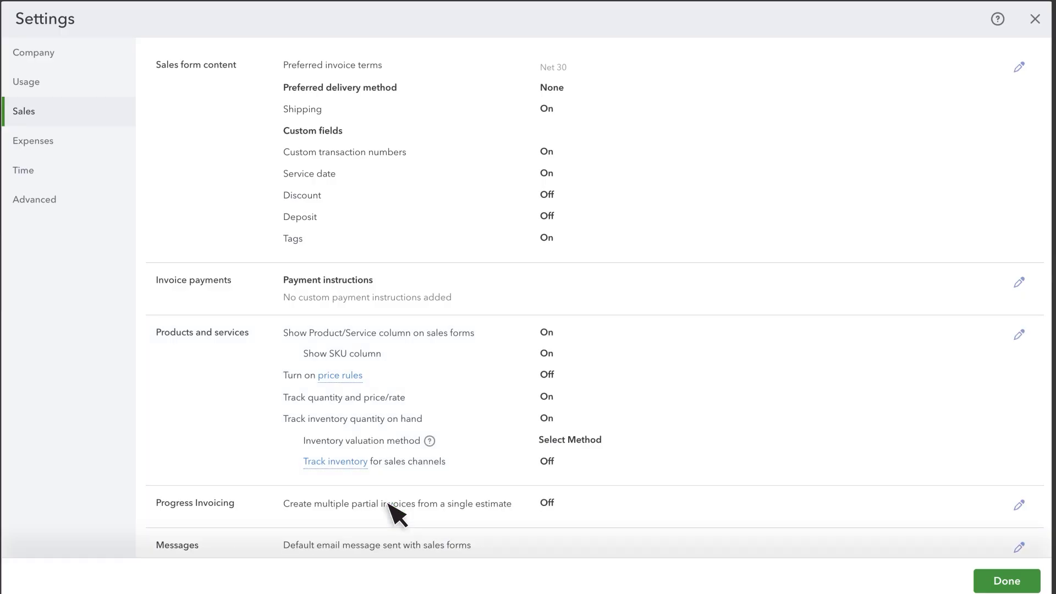
Step: Turn on Progress Invoicing to allow multiple partial invoices from a single estimate, and save
scroll(389, 503, "down", 5)
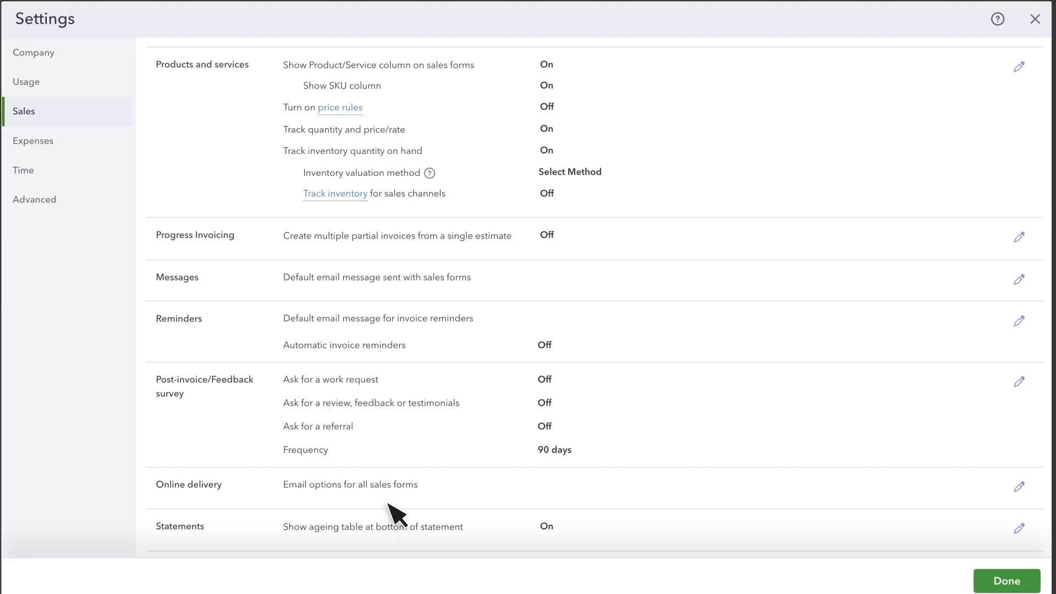
left_click(301, 243)
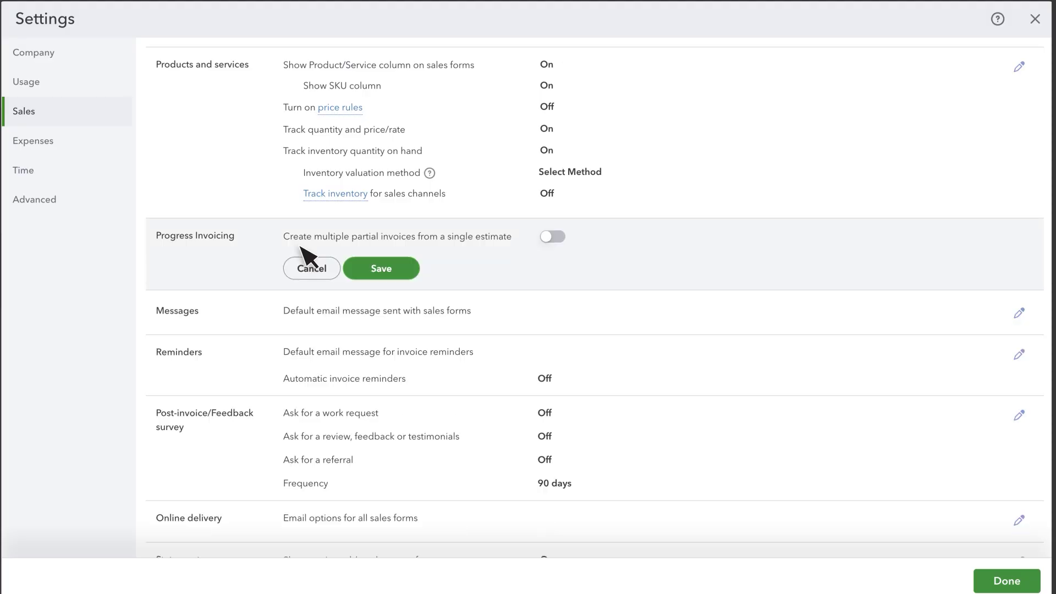
left_click(551, 238)
left_click(381, 269)
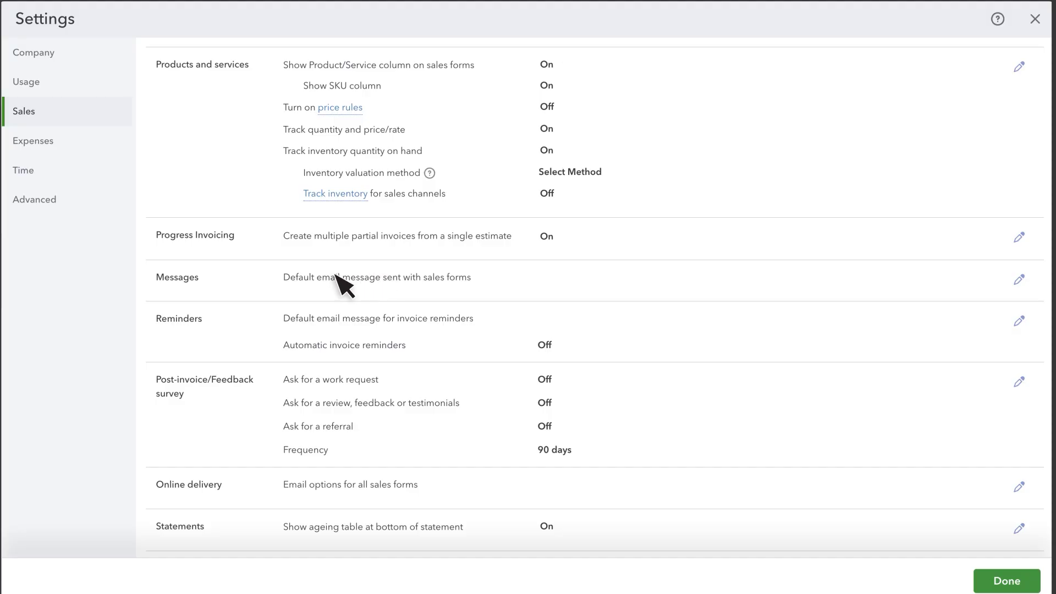
Step: Enable emailing a copy of sales form messages to the company address, keep Estimate for the second sales form, and save
left_click(215, 291)
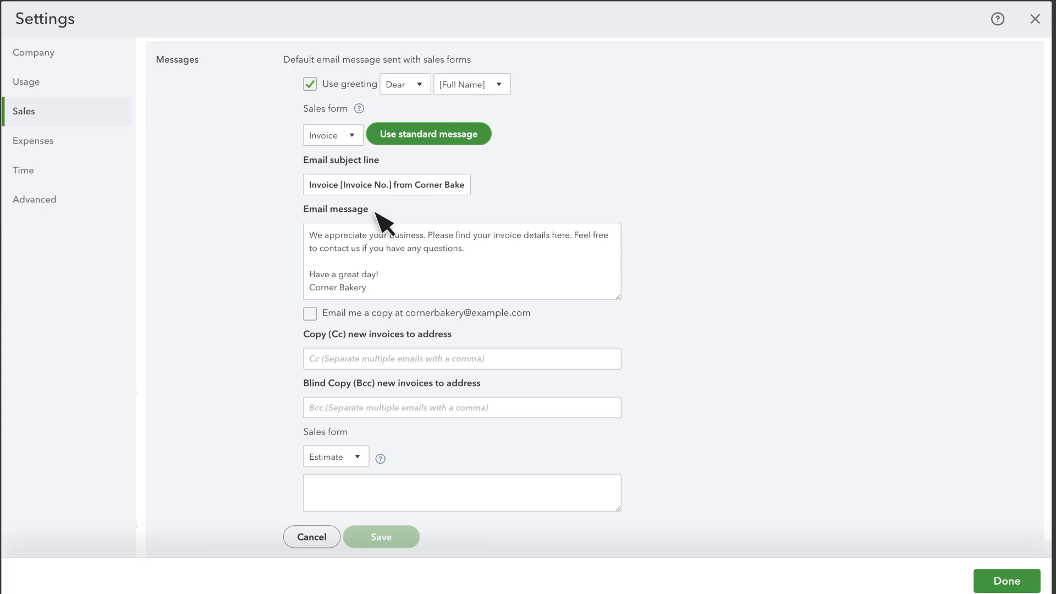
left_click(310, 314)
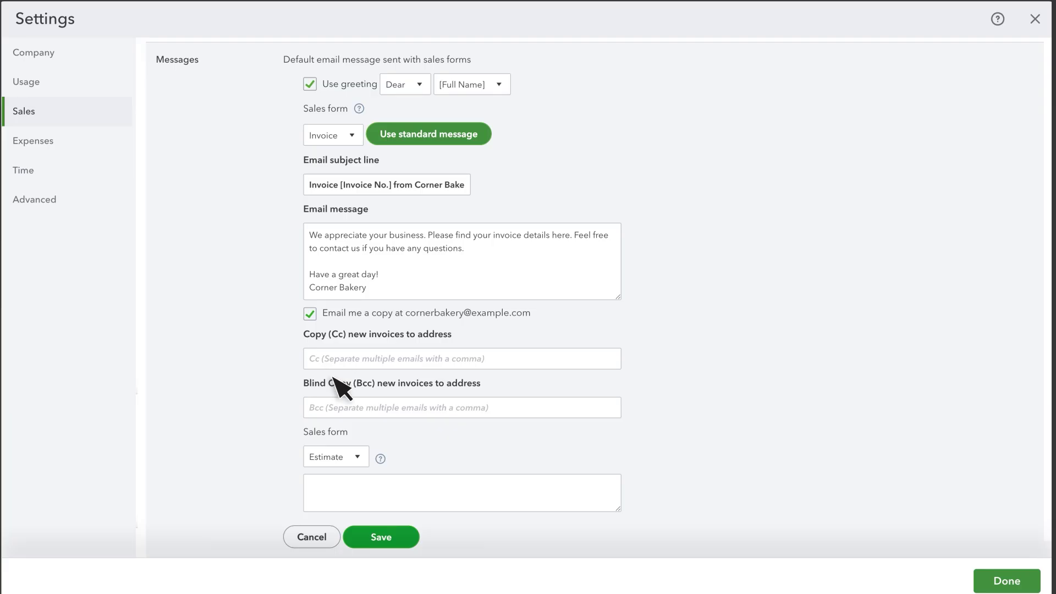
left_click(358, 456)
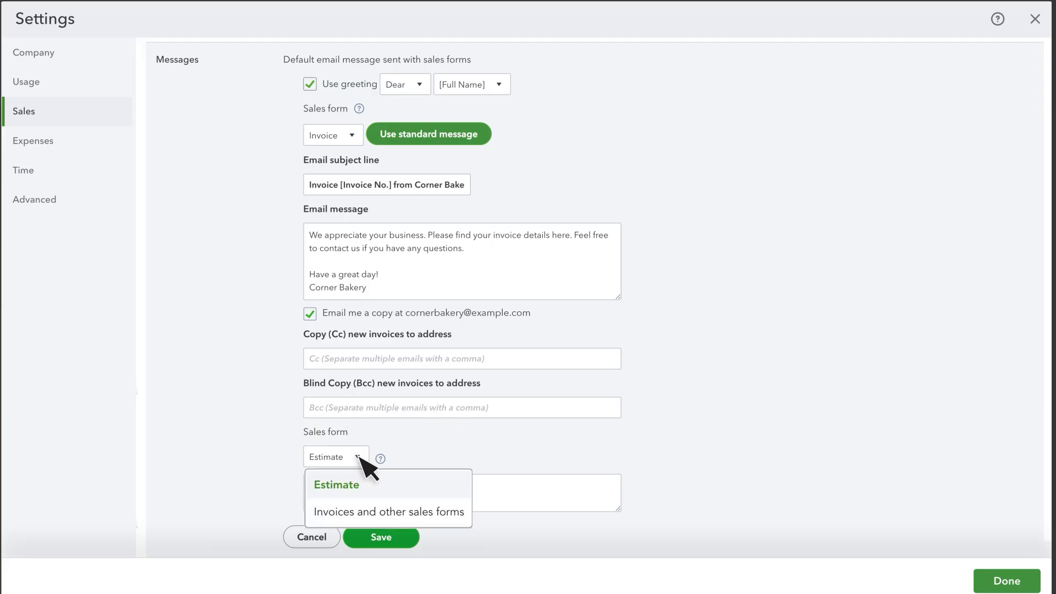
left_click(360, 456)
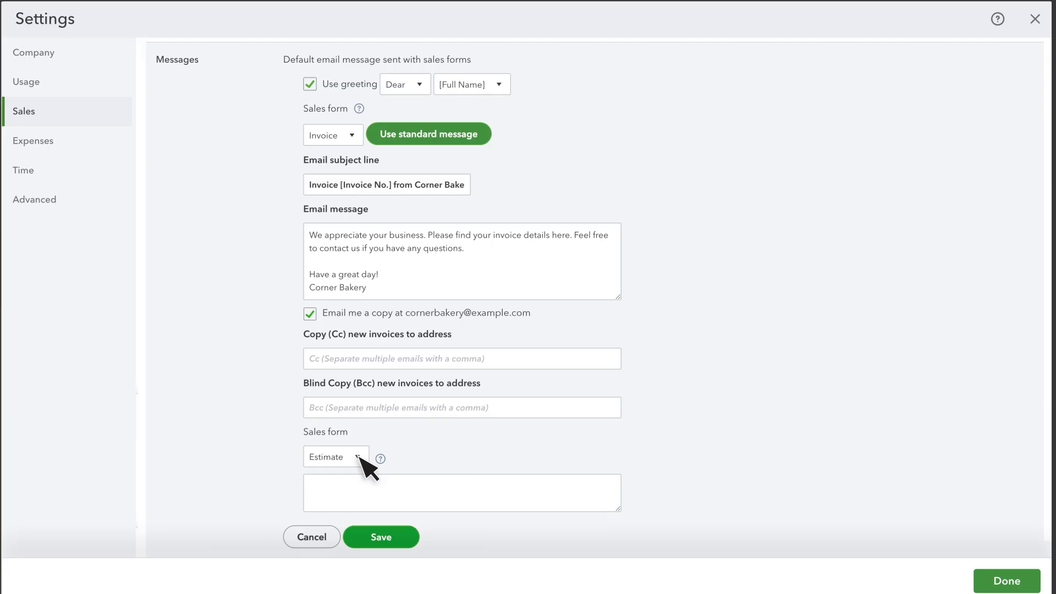
left_click(391, 543)
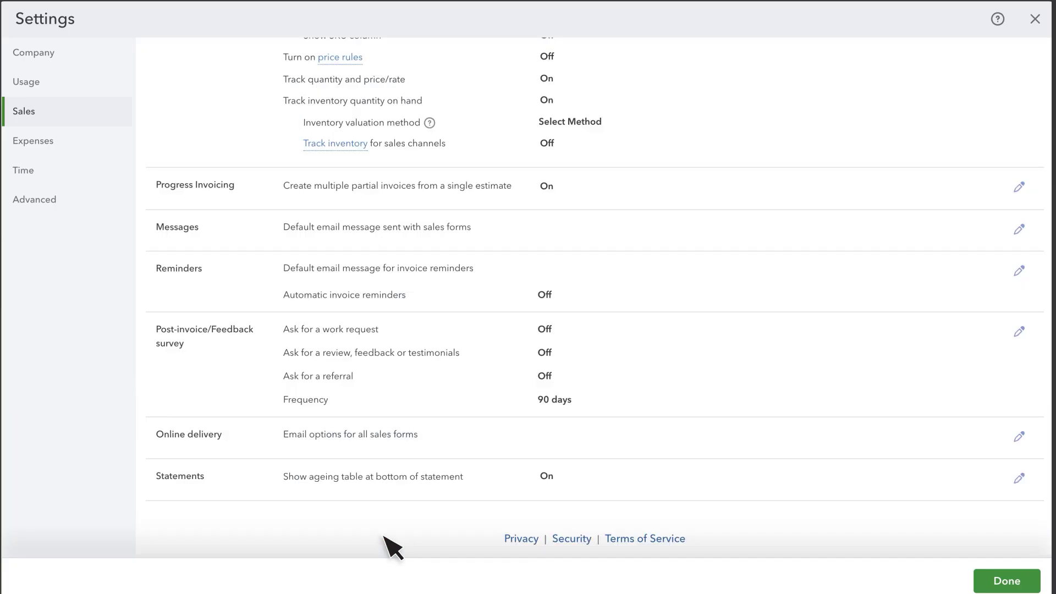
Step: Turn on automatic invoice reminders in the Reminders settings and save
left_click(440, 292)
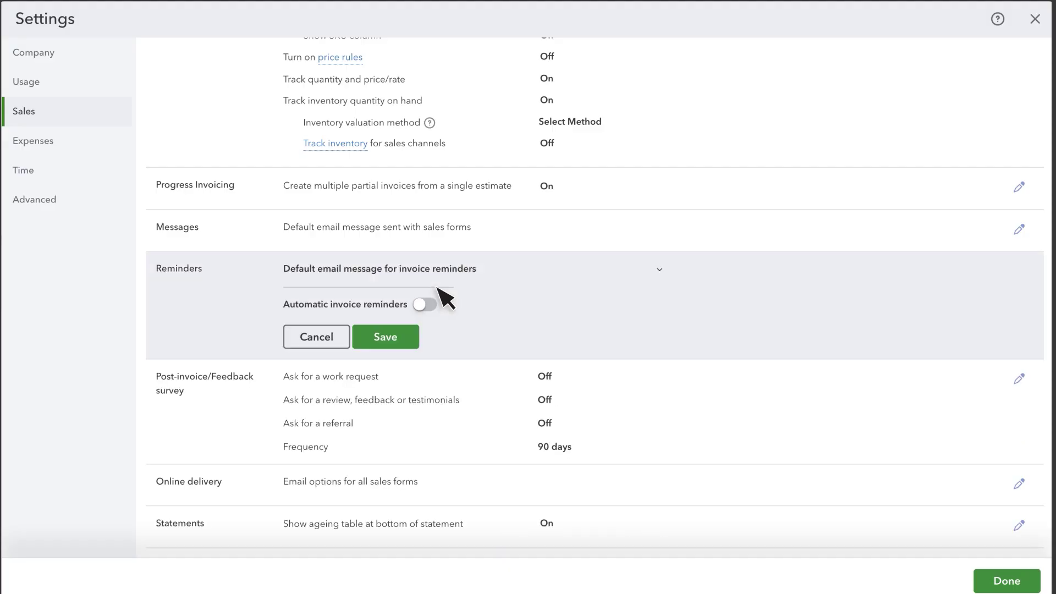
left_click(425, 304)
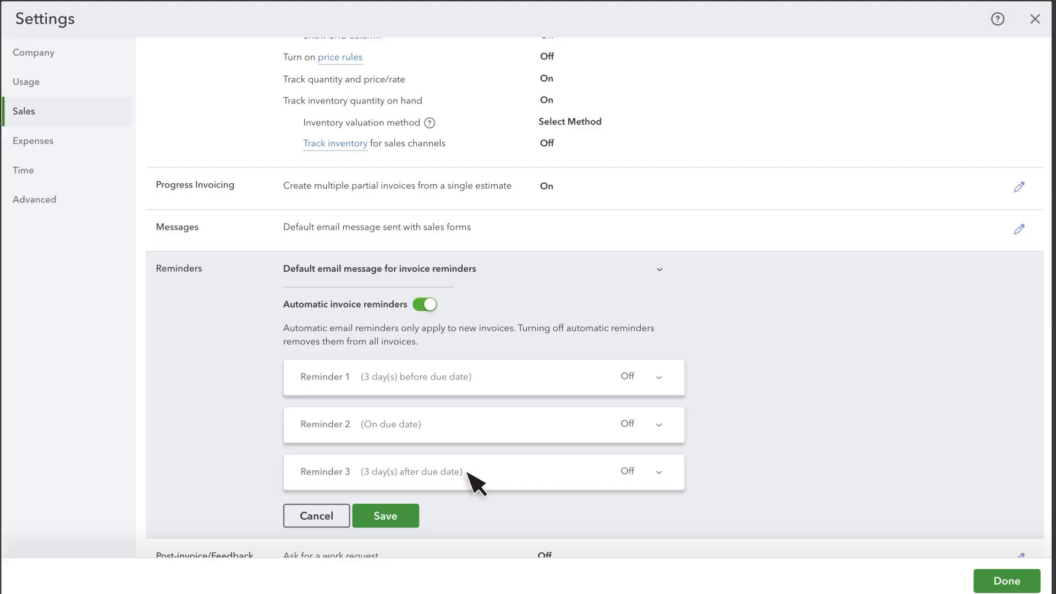
left_click(392, 517)
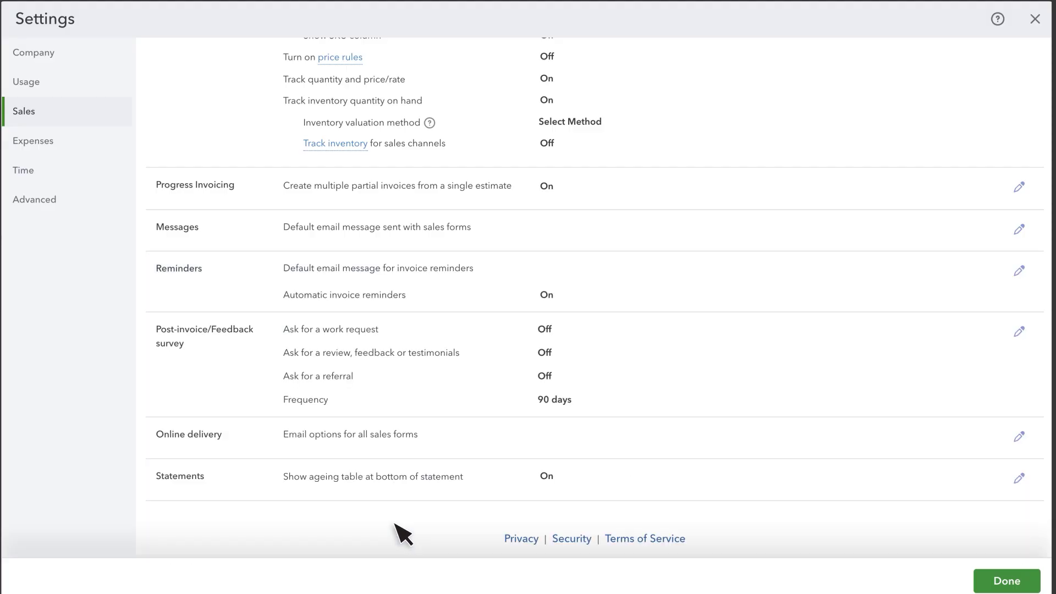
Step: Review the post-invoice feedback survey options and frequency choices, and save with the frequency at 90 days
left_click(264, 335)
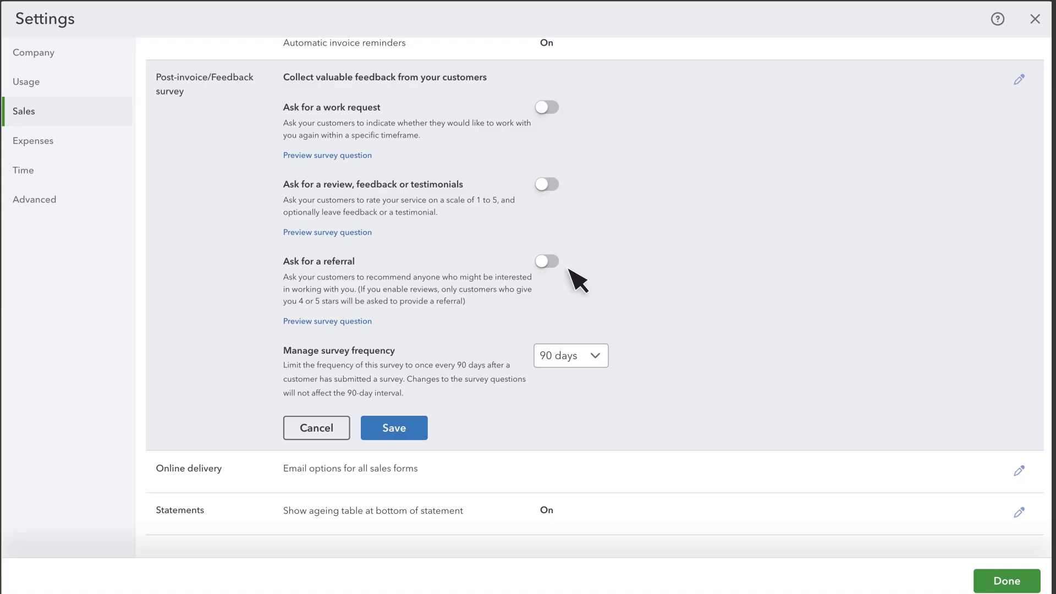
left_click(598, 357)
left_click(598, 356)
left_click(394, 429)
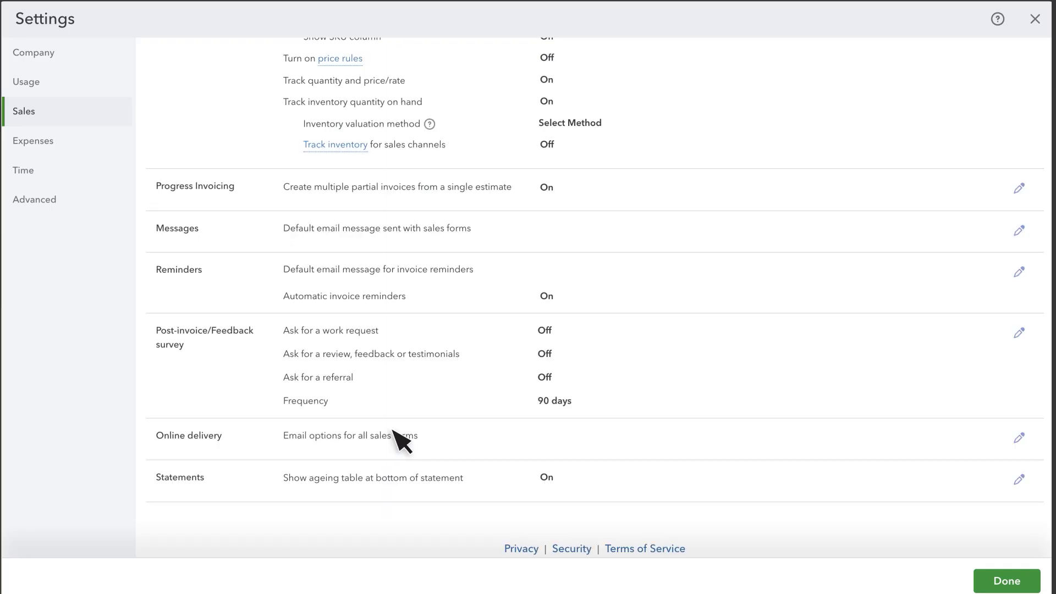
Step: Review and save the online delivery options with Online invoice selected, and the statement options with the ageing table on
left_click(228, 439)
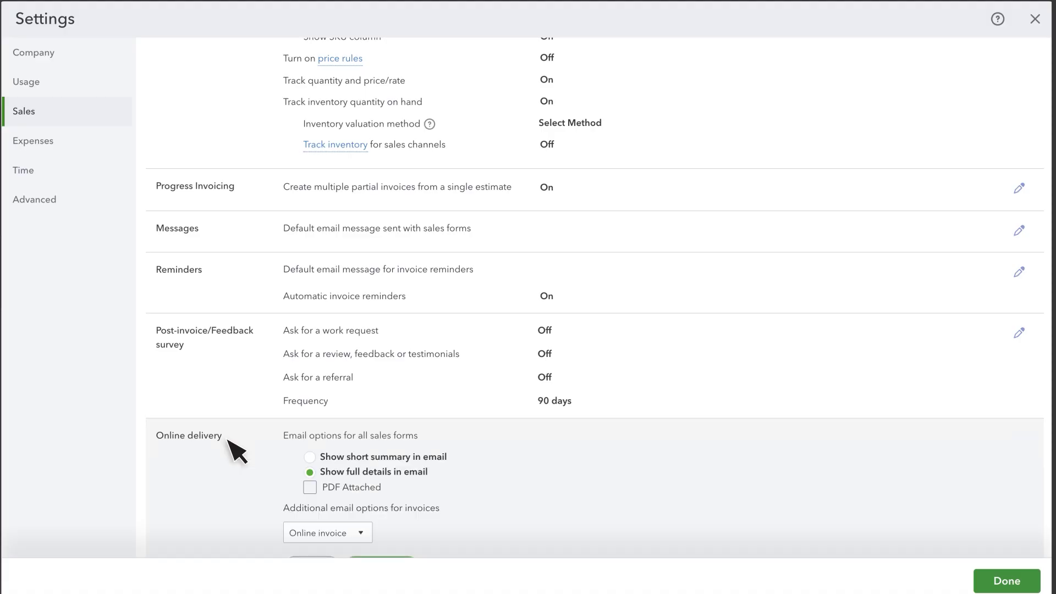
scroll(237, 451, "down", 3)
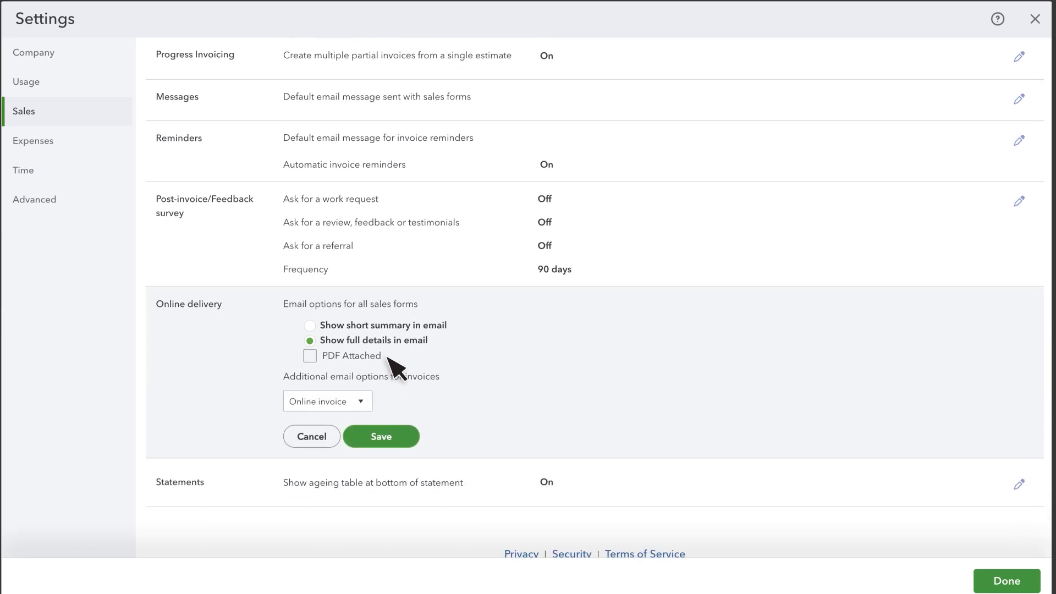
left_click(360, 406)
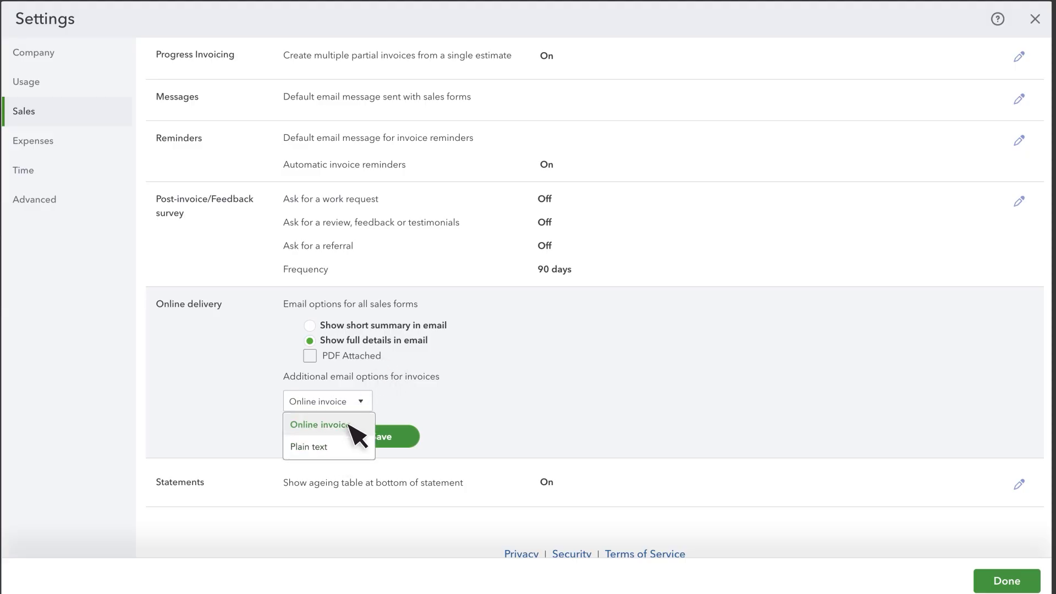
left_click(363, 403)
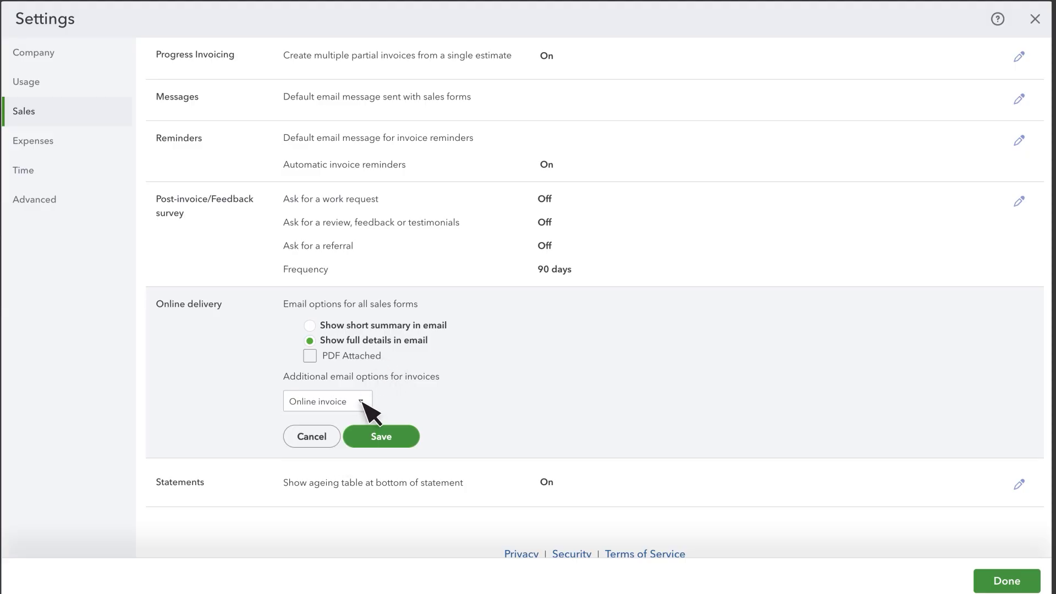
left_click(380, 437)
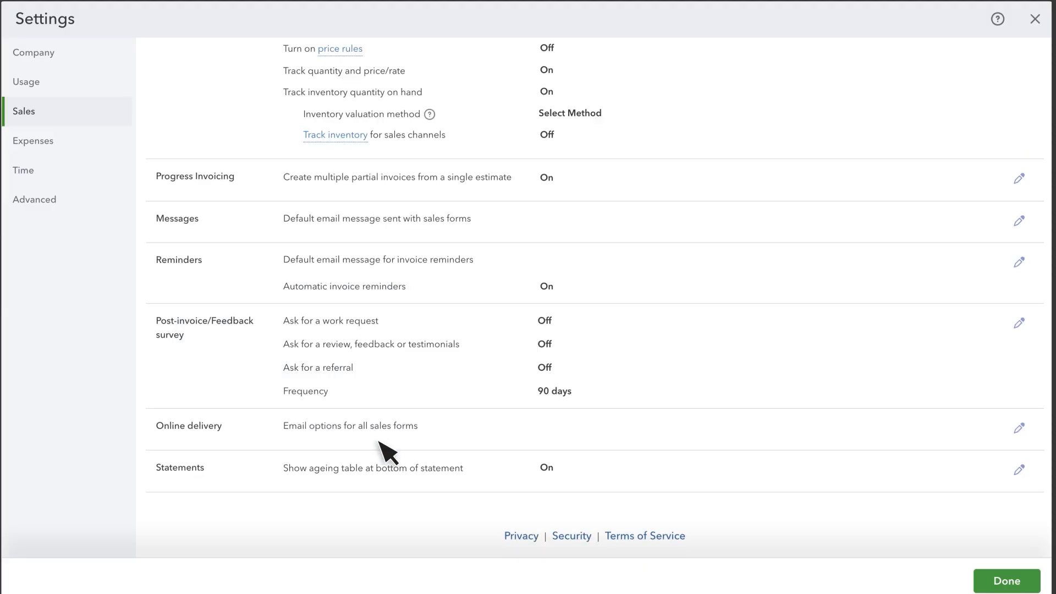
left_click(213, 473)
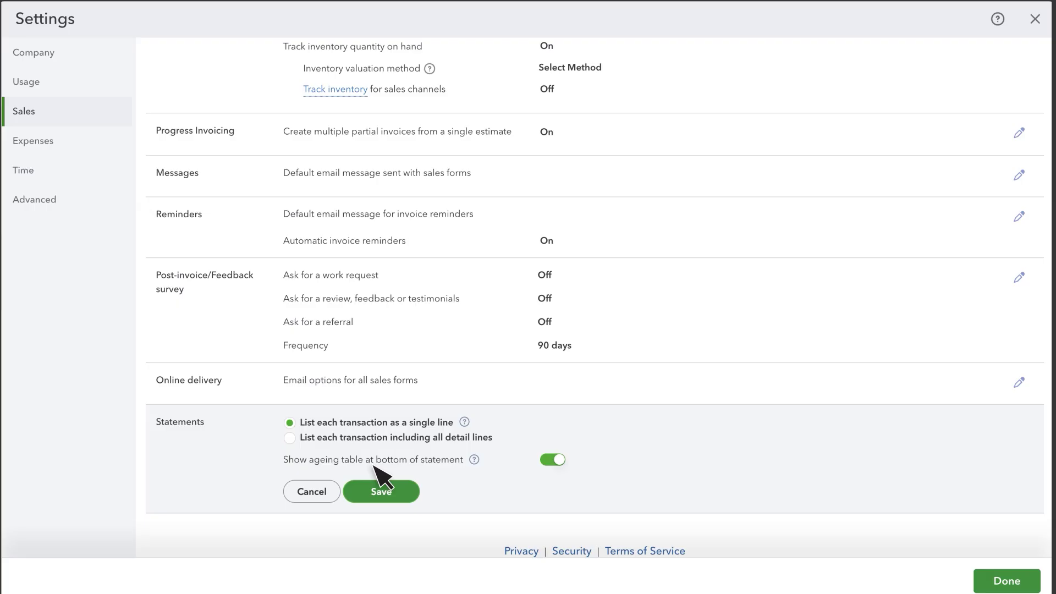
left_click(391, 493)
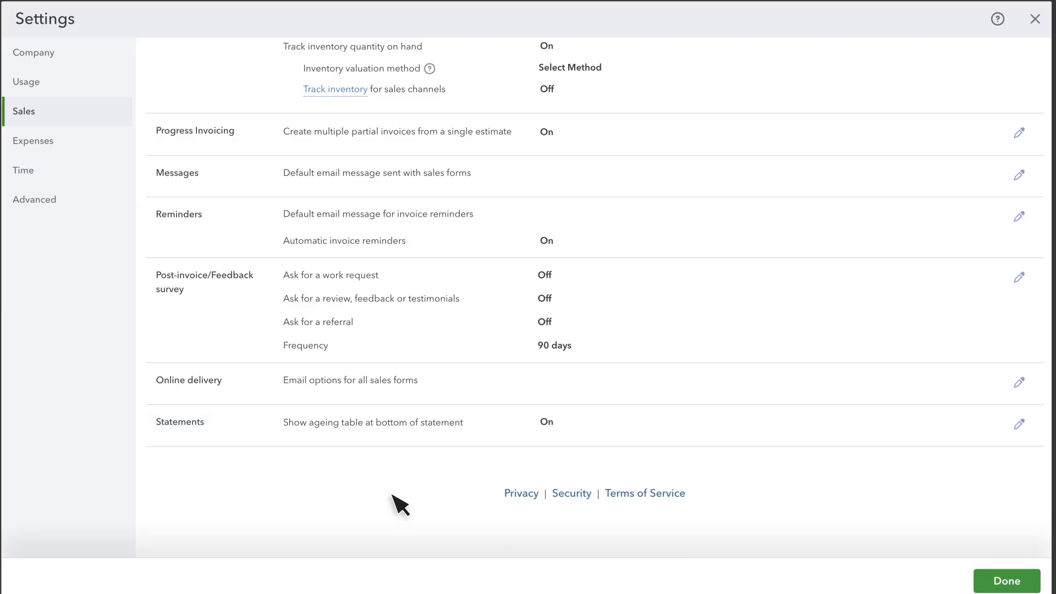